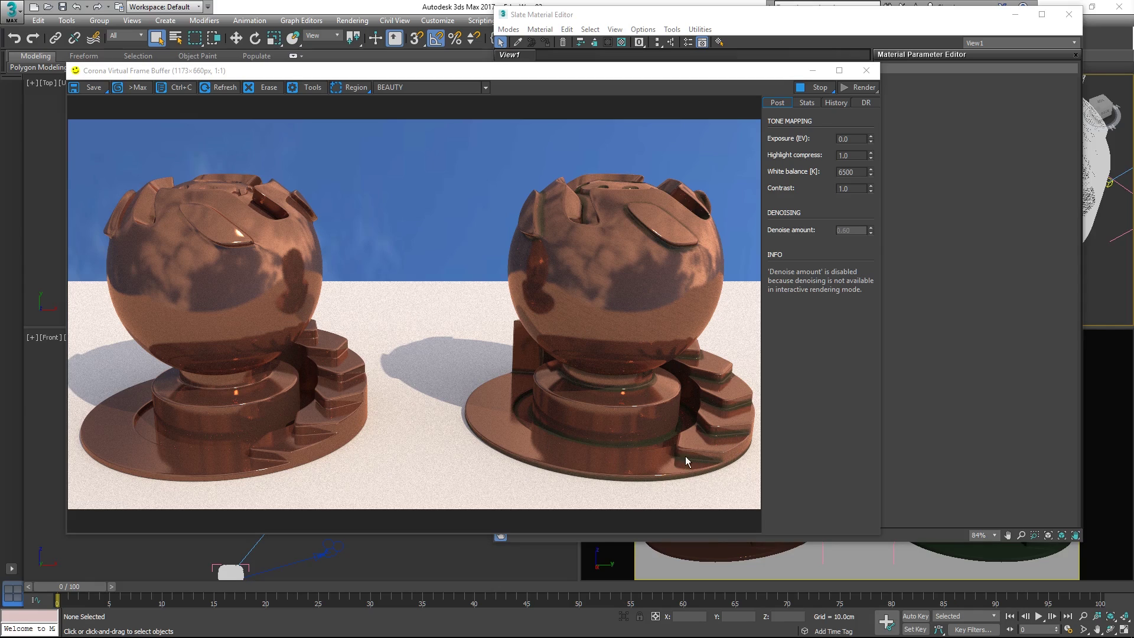
Step: Limit the interactive render to a region around the right-hand copper object, then move the frame buffer aside
{"action": "left_click", "coordinate": [354, 87]}
{"action": "mouse_move", "coordinate": [437, 140]}
{"action": "left_mouse_down"}
{"action": "mouse_move", "coordinate": [587, 267]}
{"action": "mouse_move", "coordinate": [757, 491]}
{"action": "left_mouse_up"}
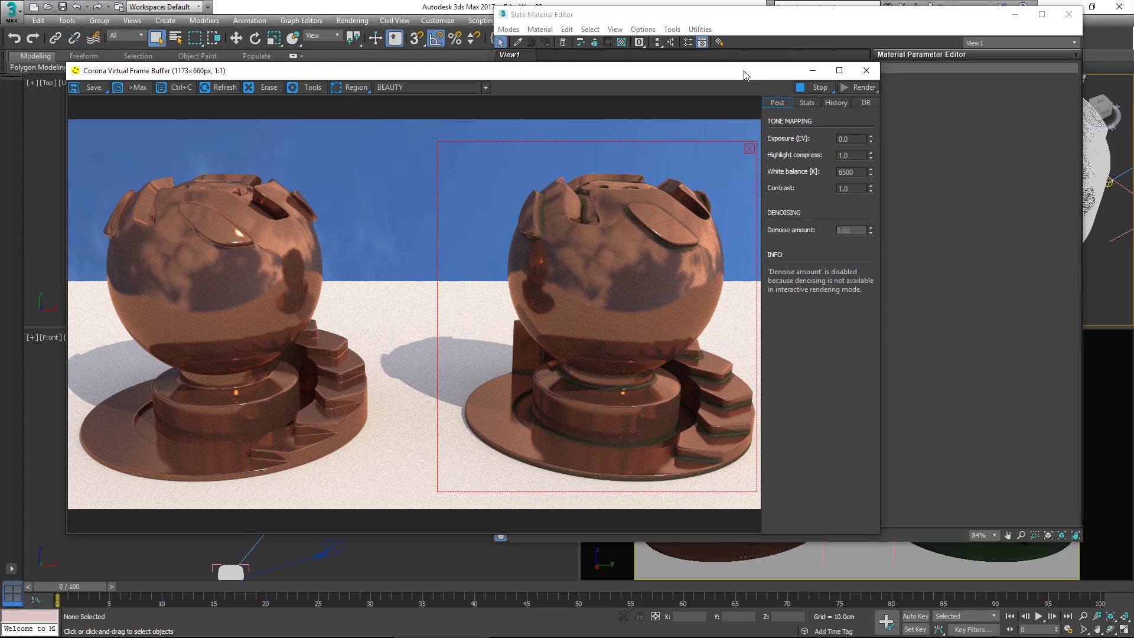
{"action": "left_click_drag", "start_coordinate": [743, 70], "coordinate": [338, 28]}
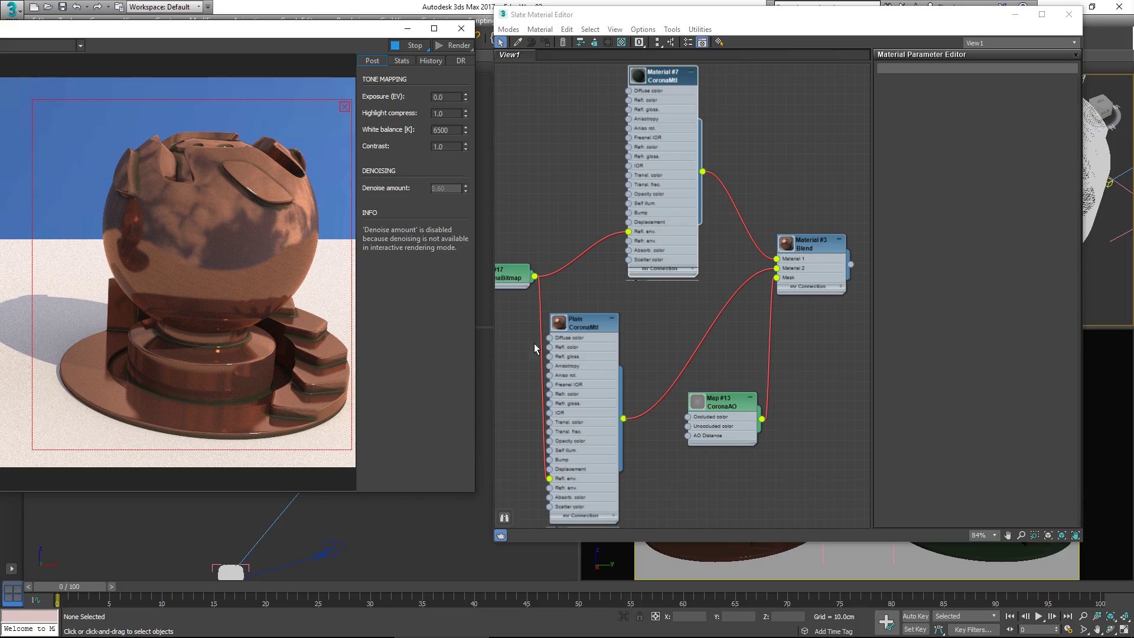
Step: Show preview spheres on the Plain CoronaMtl and Material #7 nodes, then bring up the CoronaAO parameters
{"action": "double_click", "coordinate": [572, 327]}
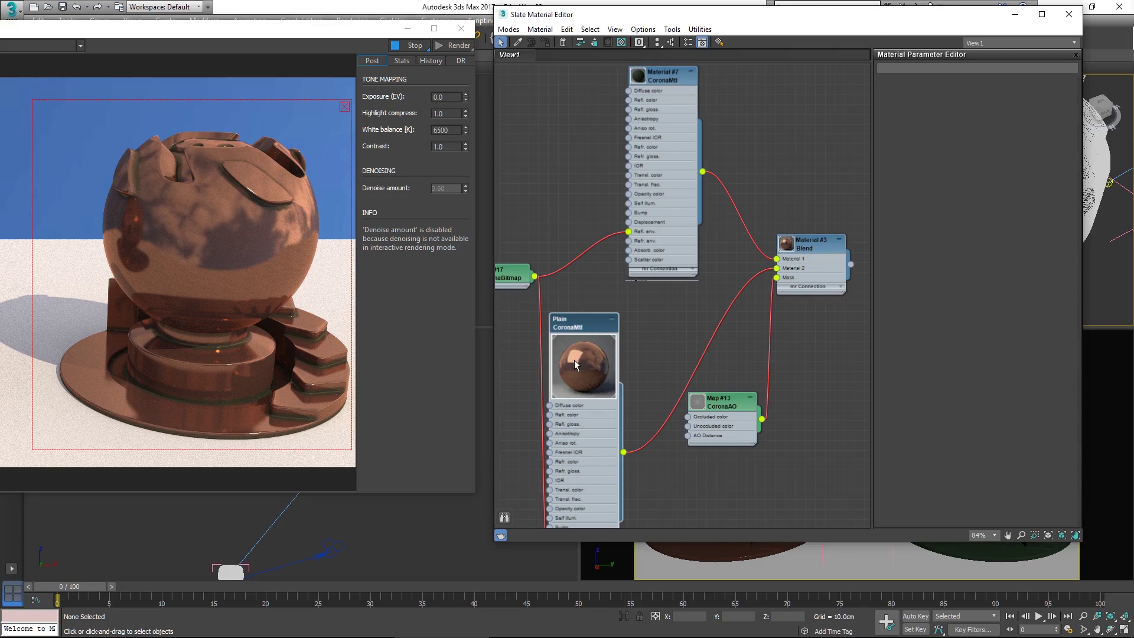
{"action": "double_click", "coordinate": [641, 74]}
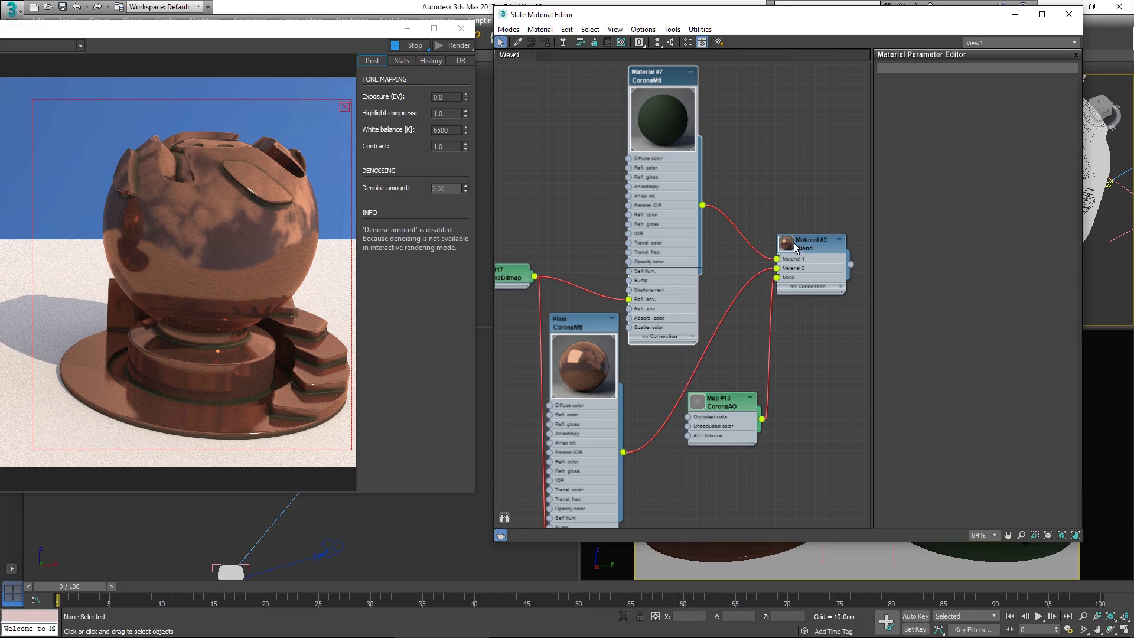
{"action": "left_click_drag", "start_coordinate": [817, 243], "coordinate": [811, 243]}
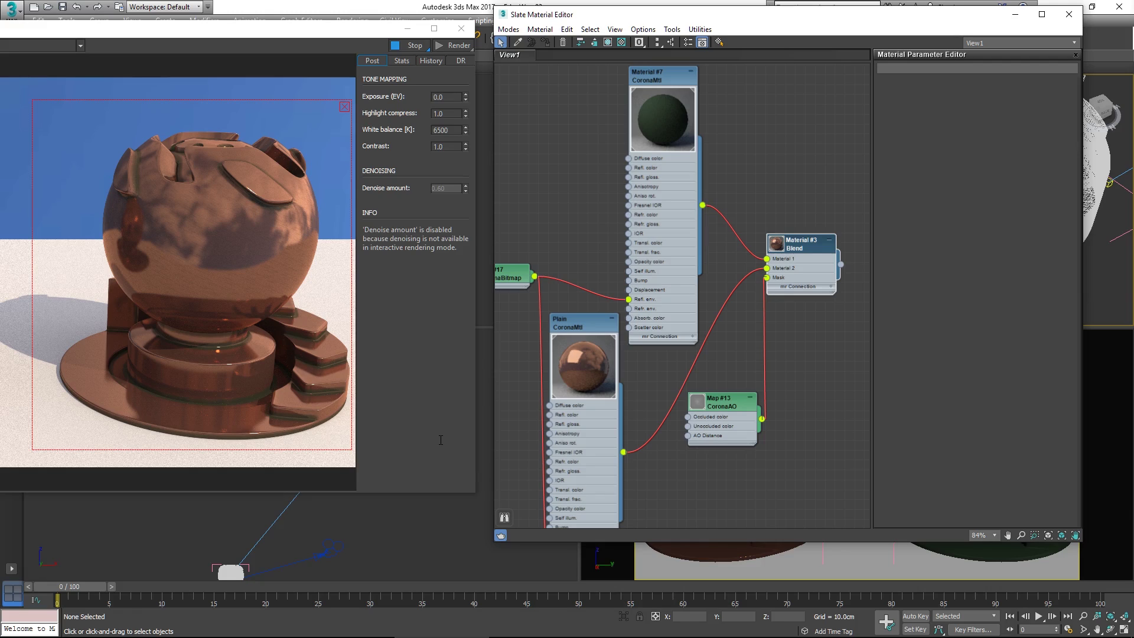
{"action": "double_click", "coordinate": [730, 397]}
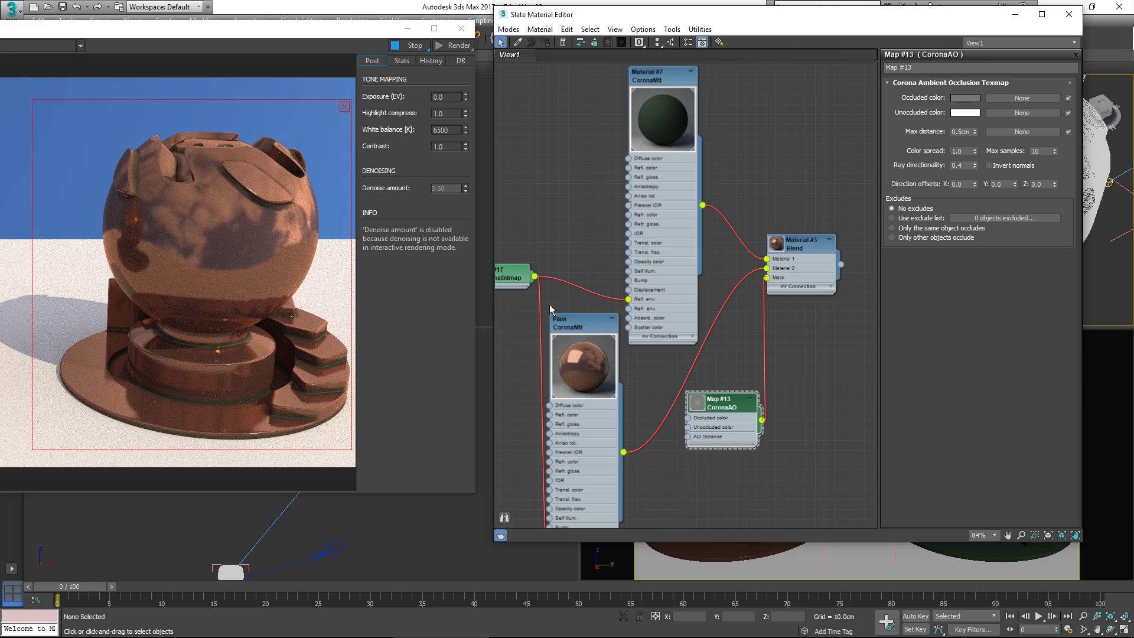
Step: Set the CoronaAO Max distance to 1.0cm, after first trying 100cm
{"action": "left_click", "coordinate": [950, 131]}
{"action": "type", "text": "100"}
{"action": "key", "text": "Return"}
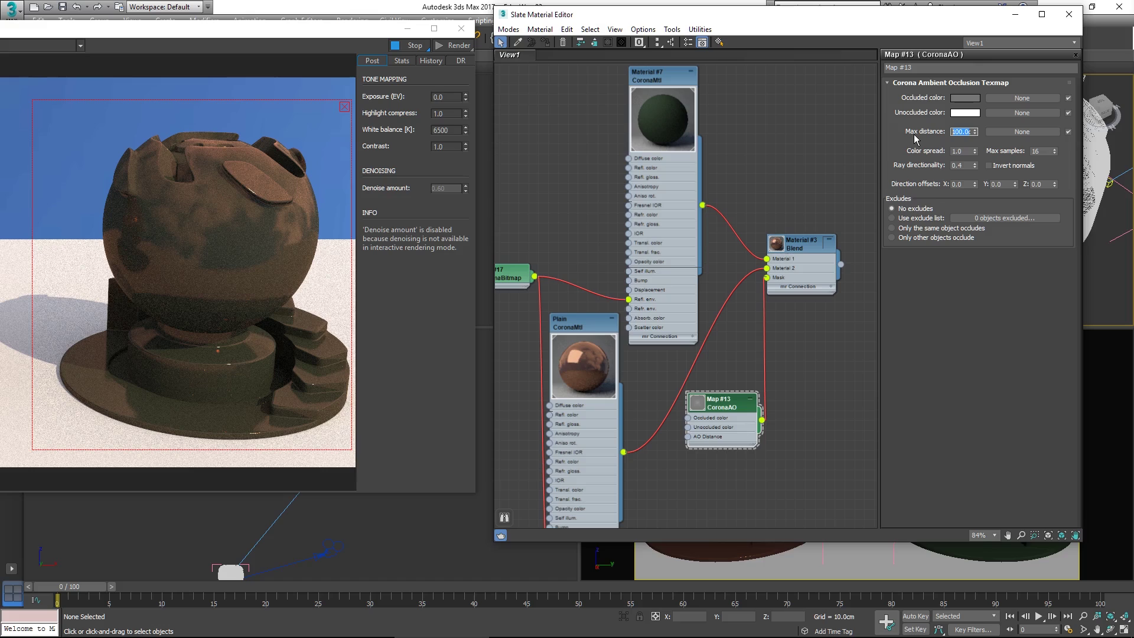
{"action": "type", "text": "1"}
{"action": "key", "text": "Return"}
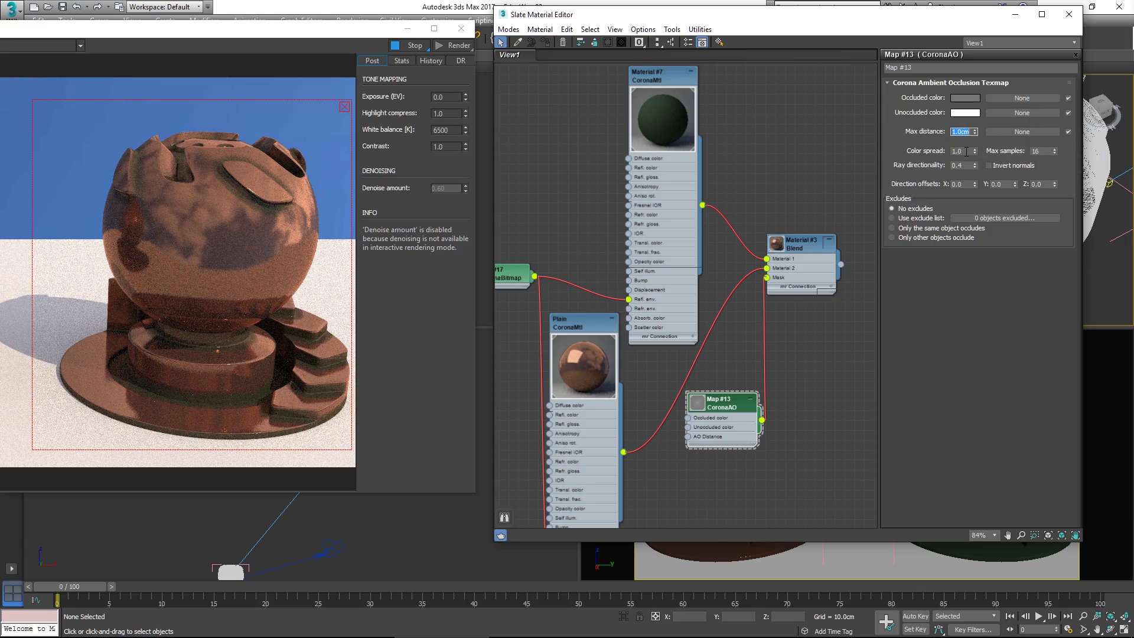
Step: Try Color spread values of 0.0 and 0.2, then set Ray directionality to 0.0
{"action": "key", "text": "Tab"}
{"action": "type", "text": "0"}
{"action": "key", "text": "Return"}
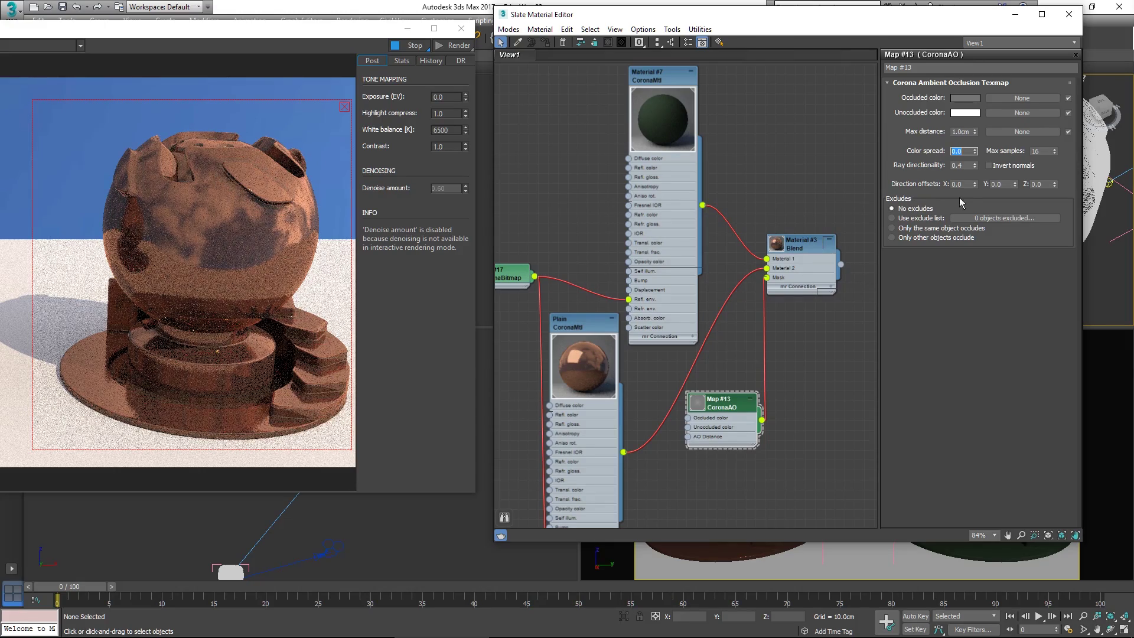
{"action": "type", "text": "0.2"}
{"action": "key", "text": "Return"}
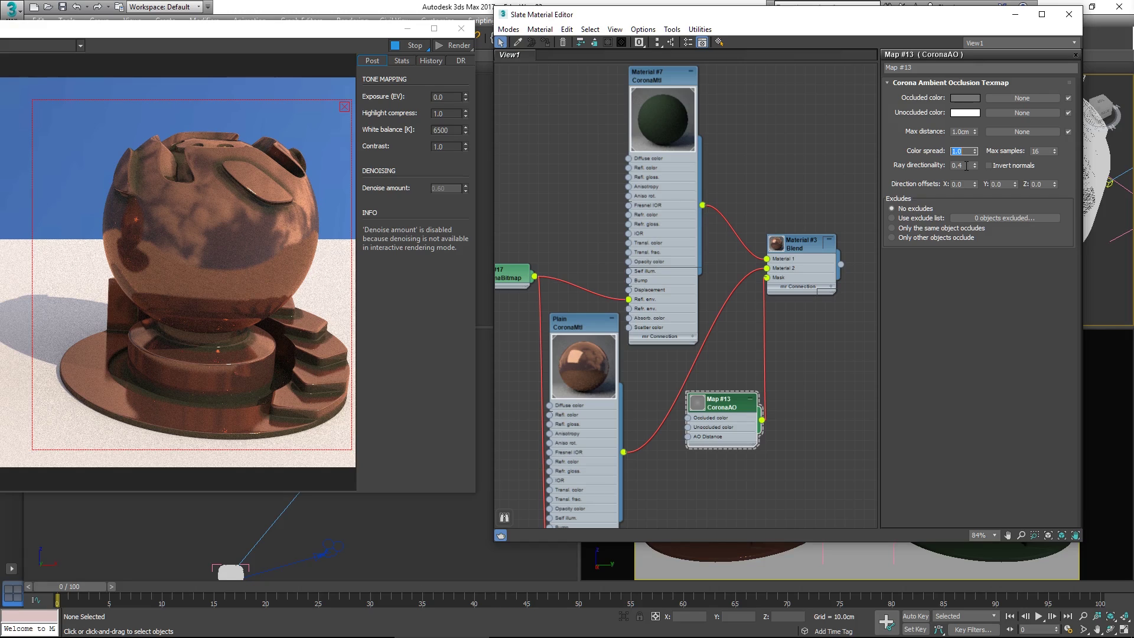
{"action": "key", "text": "Tab"}
{"action": "type", "text": "0"}
{"action": "key", "text": "Return"}
Step: Set CoronaAO Ray directionality to 0.5 and Color spread to 0.6
{"action": "type", "text": "0"}
{"action": "key", "text": "Return"}
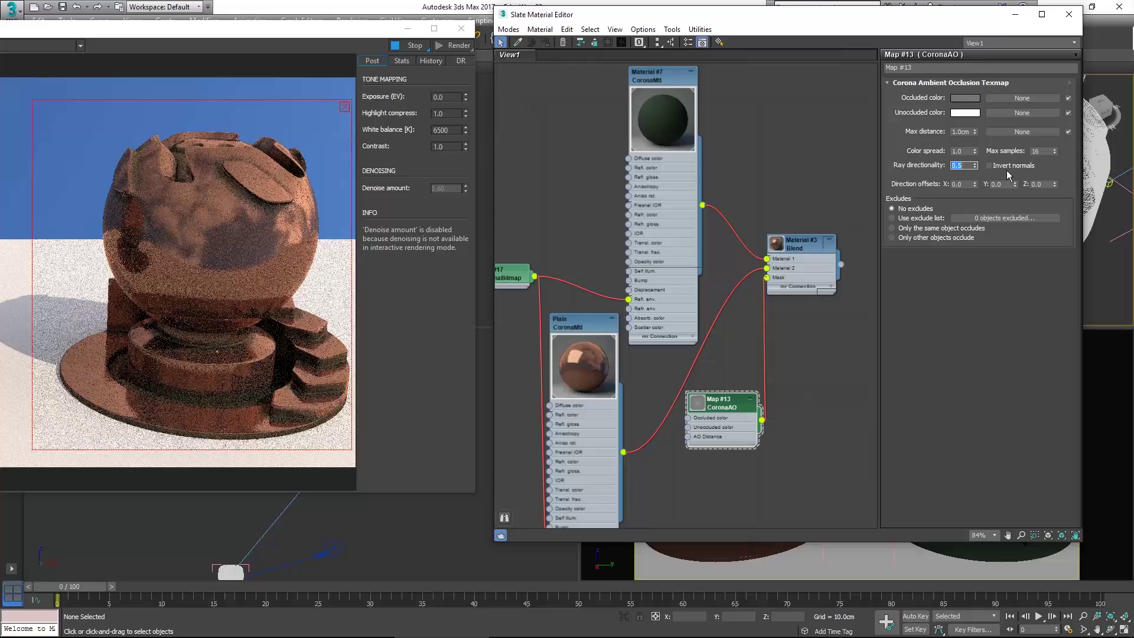
{"action": "left_click", "coordinate": [953, 152]}
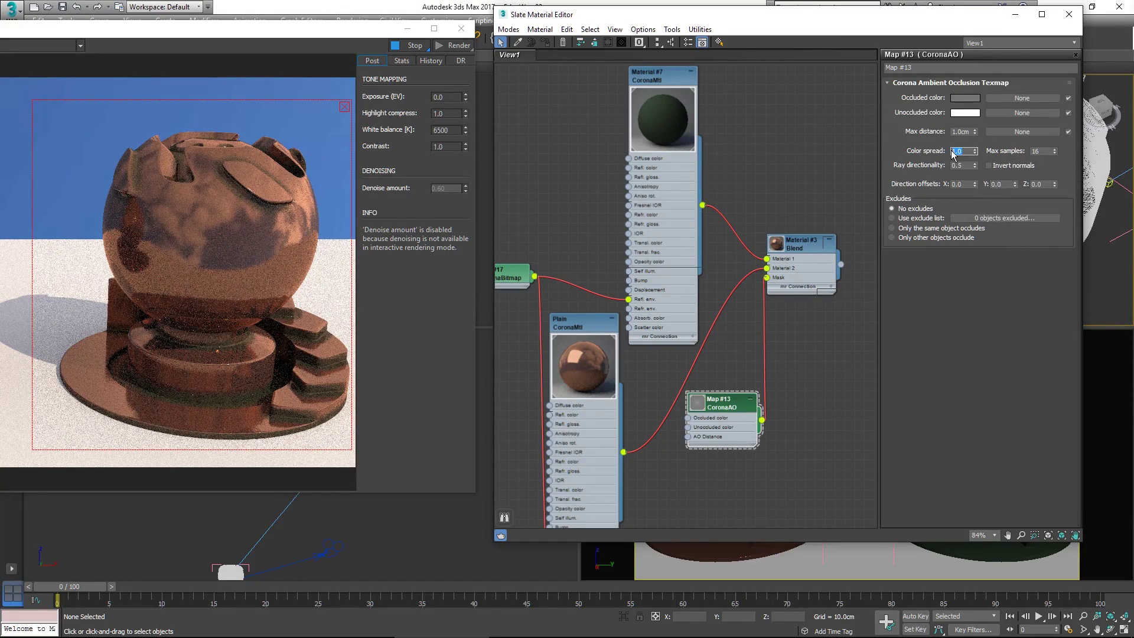
{"action": "type", "text": "0.6"}
{"action": "key", "text": "Return"}
Step: Turn on Invert normals and try a Max distance of 0.2cm
{"action": "left_click", "coordinate": [991, 166]}
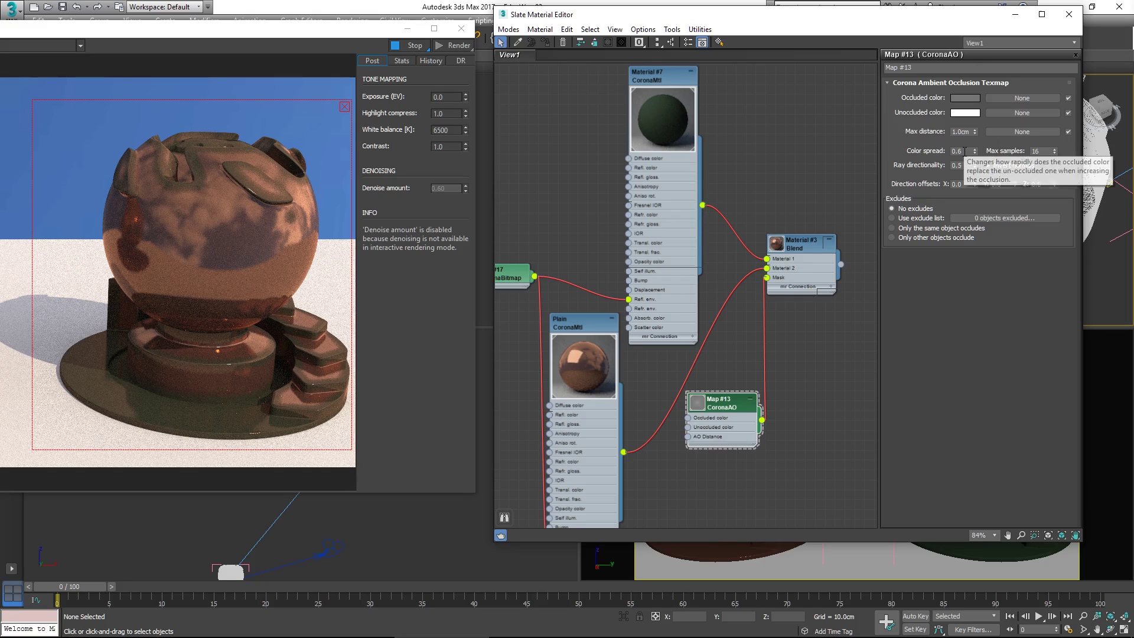
{"action": "left_click", "coordinate": [960, 132]}
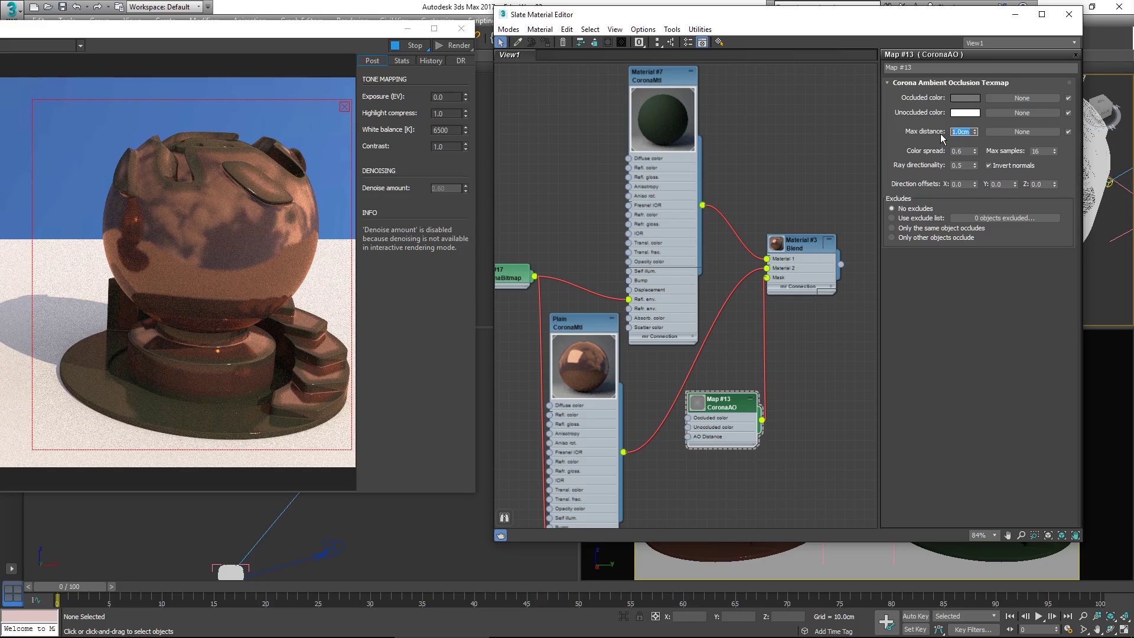
{"action": "type", "text": "0.2"}
{"action": "key", "text": "Return"}
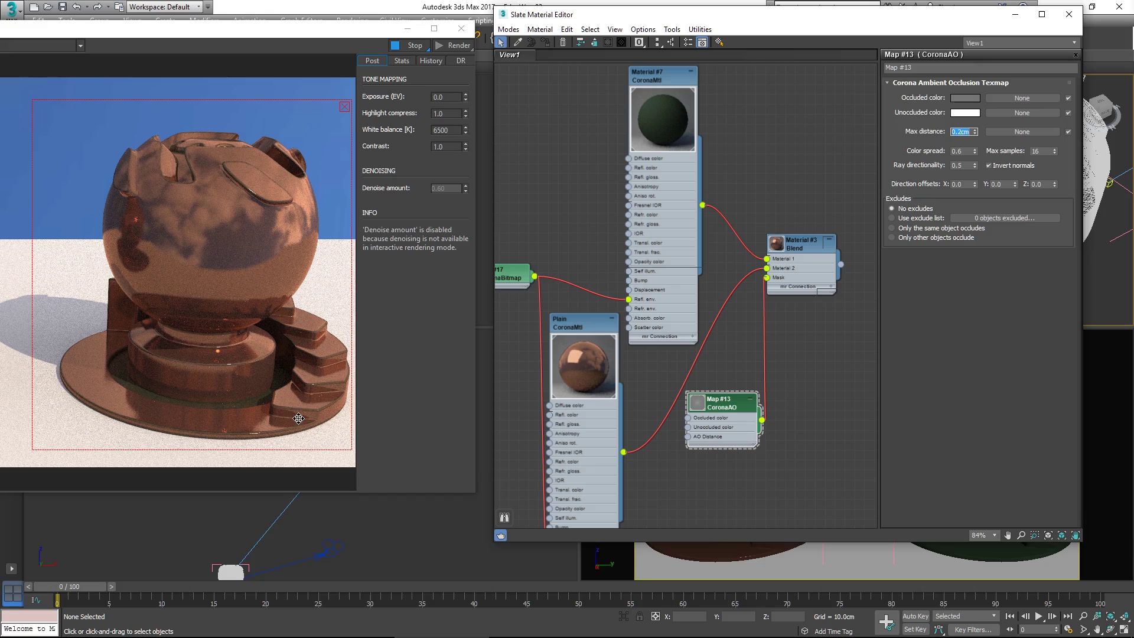
Step: Turn Invert normals back off and set Color spread to 1.0
{"action": "left_click", "coordinate": [986, 167]}
{"action": "left_click", "coordinate": [958, 152]}
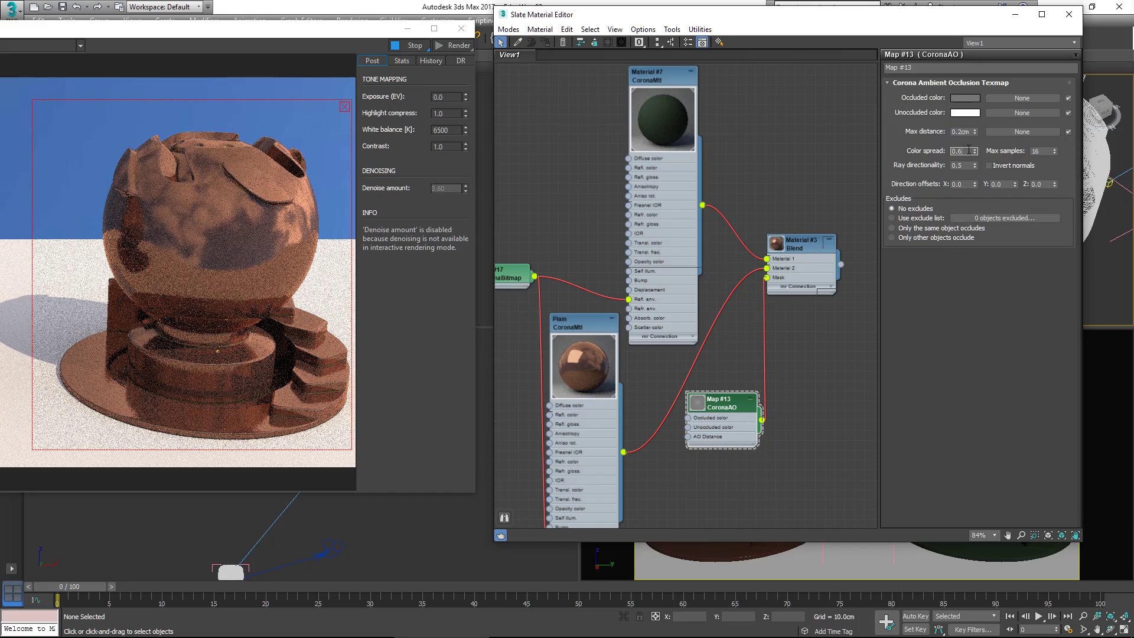
{"action": "type", "text": "1"}
{"action": "key", "text": "Return"}
Step: Set the CoronaAO Max distance to 0.5cm, after first trying 0.1m
{"action": "mouse_move", "coordinate": [964, 167]}
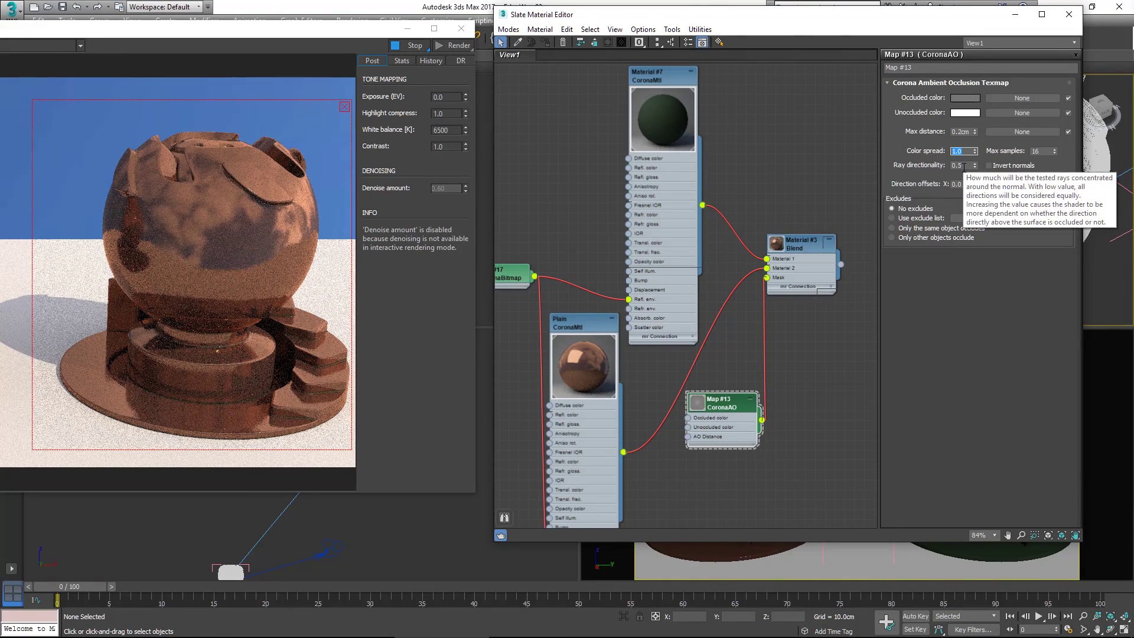
{"action": "left_click", "coordinate": [954, 131]}
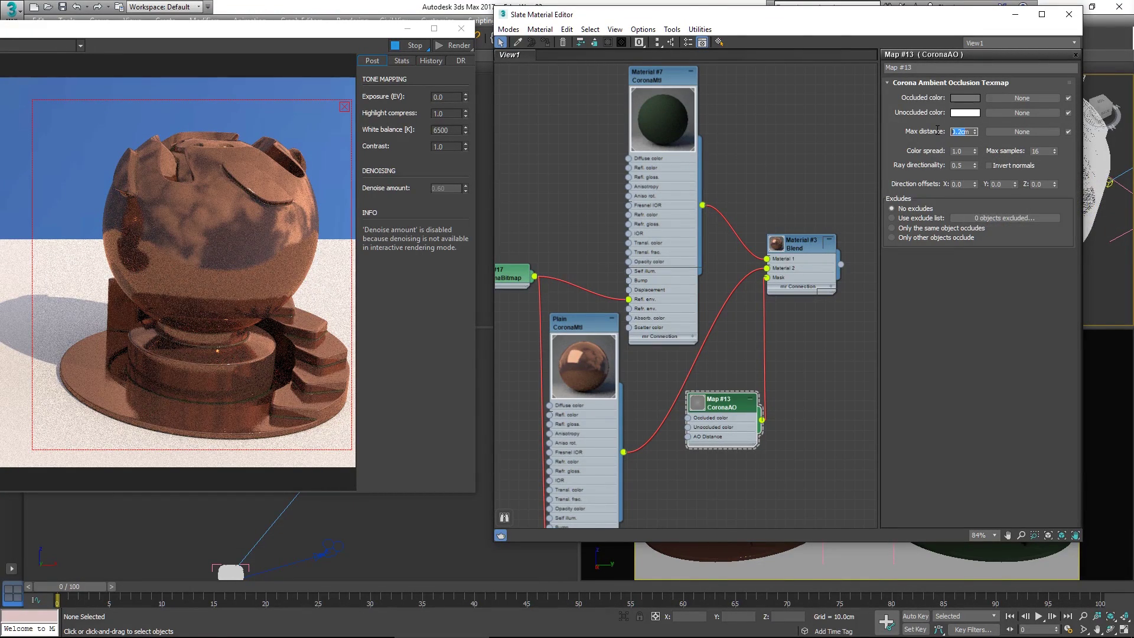
{"action": "type", "text": "0.1m"}
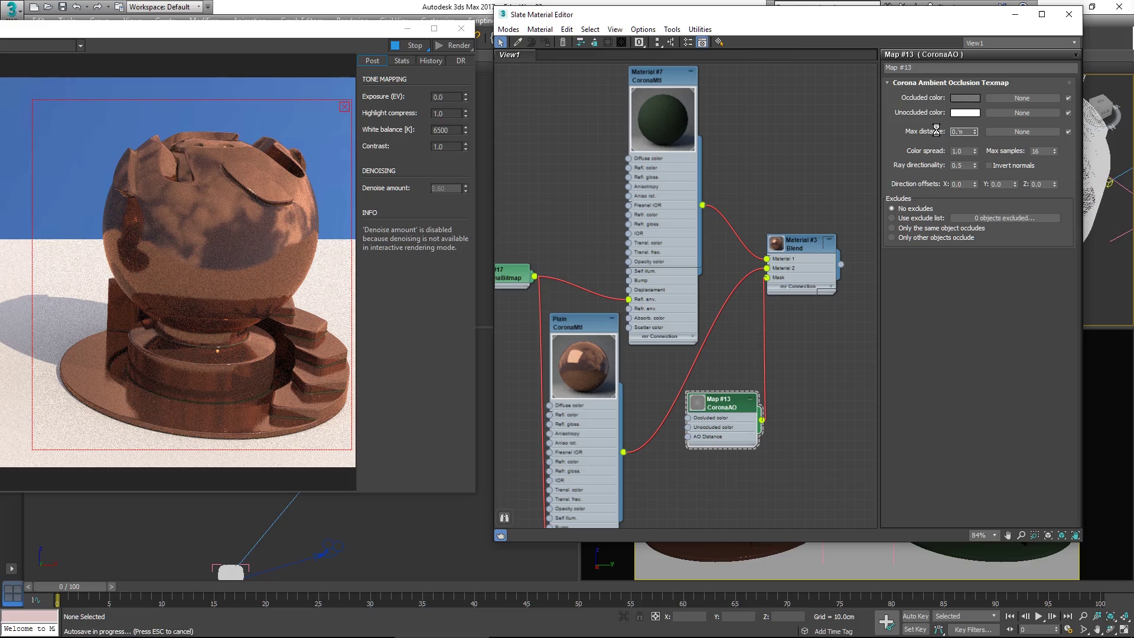
{"action": "key", "text": "Return"}
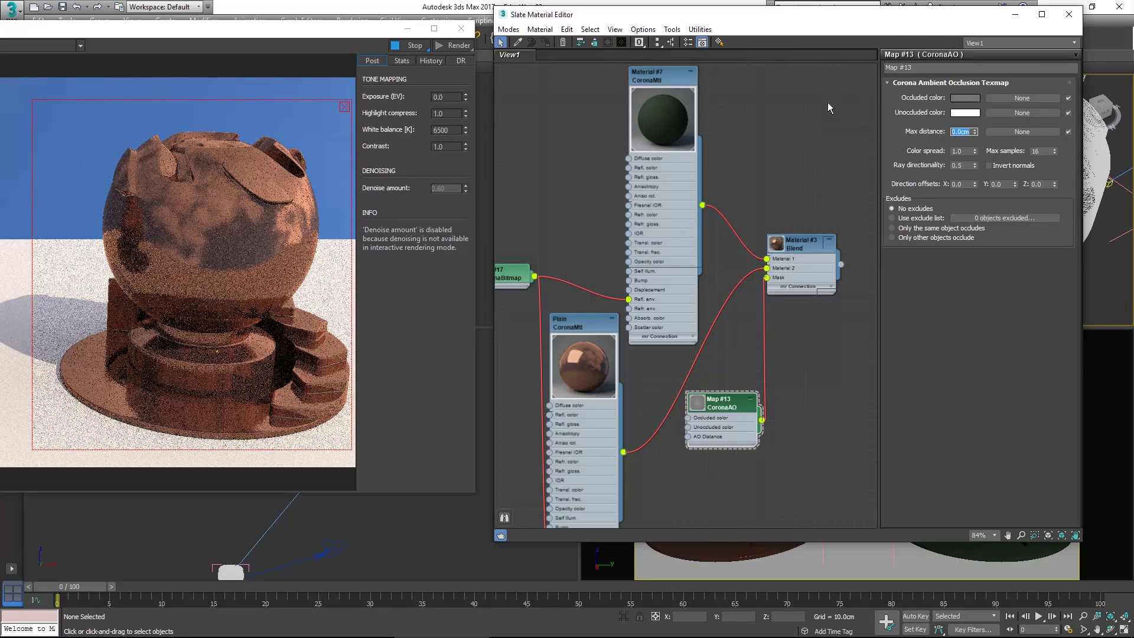
{"action": "type", "text": "0.5"}
{"action": "key", "text": "Return"}
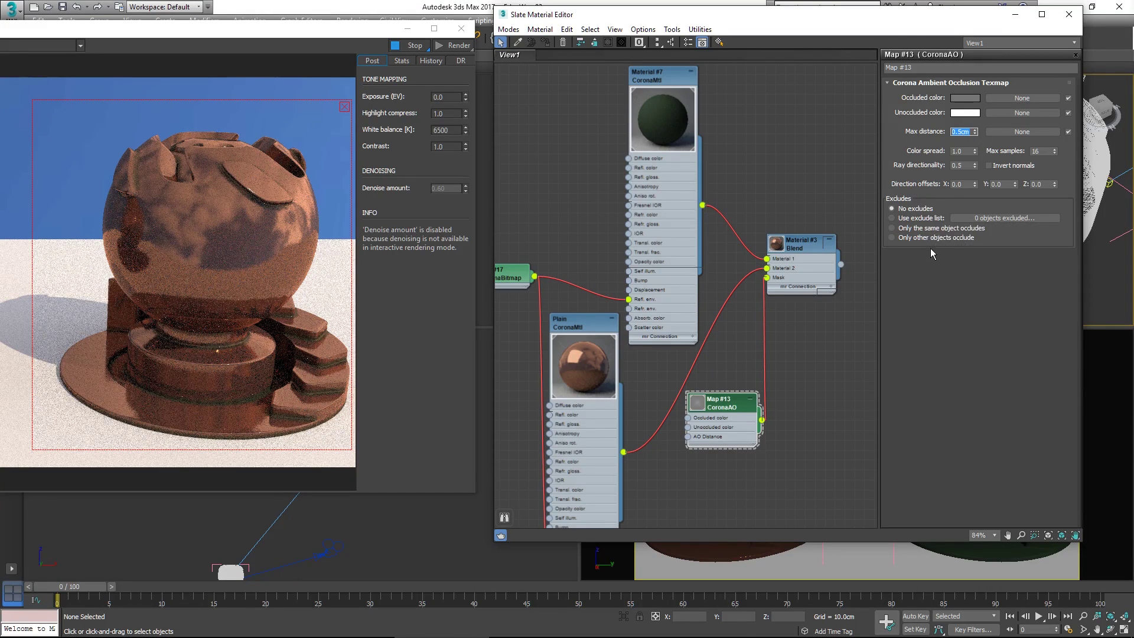
{"action": "mouse_move", "coordinate": [934, 231]}
{"action": "left_click", "coordinate": [892, 229]}
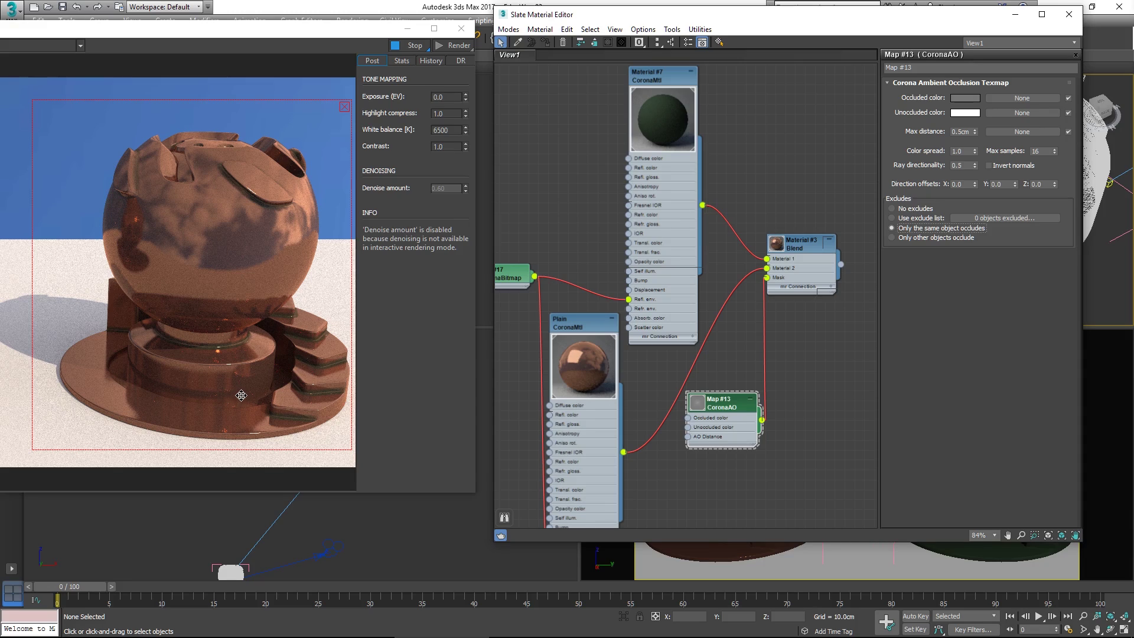
{"action": "left_click", "coordinate": [895, 239]}
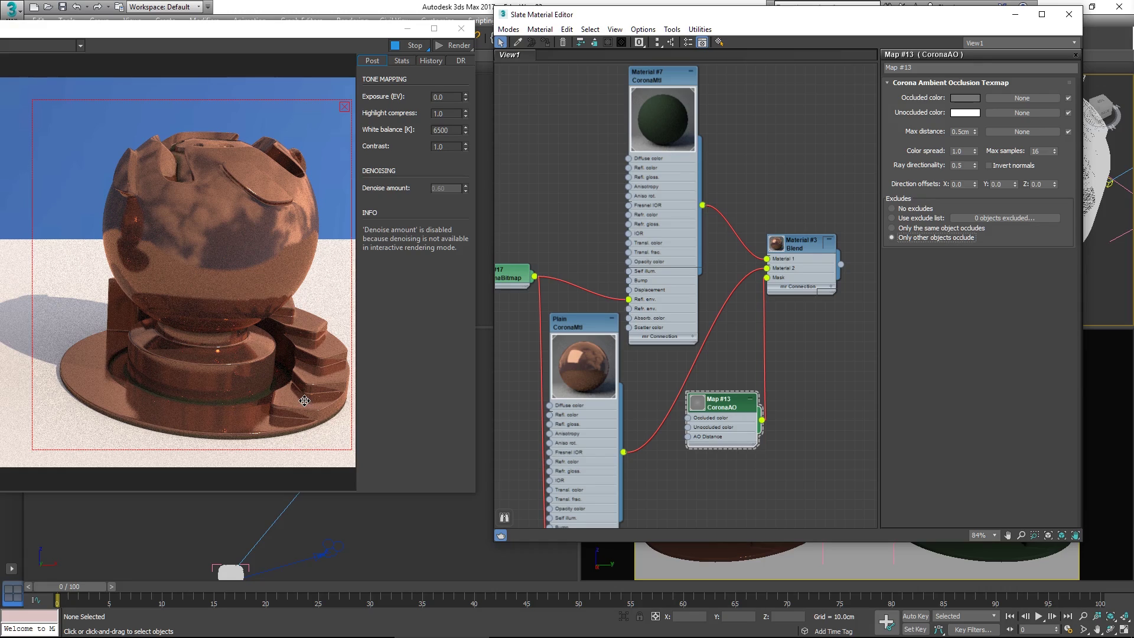
{"action": "left_click", "coordinate": [892, 209]}
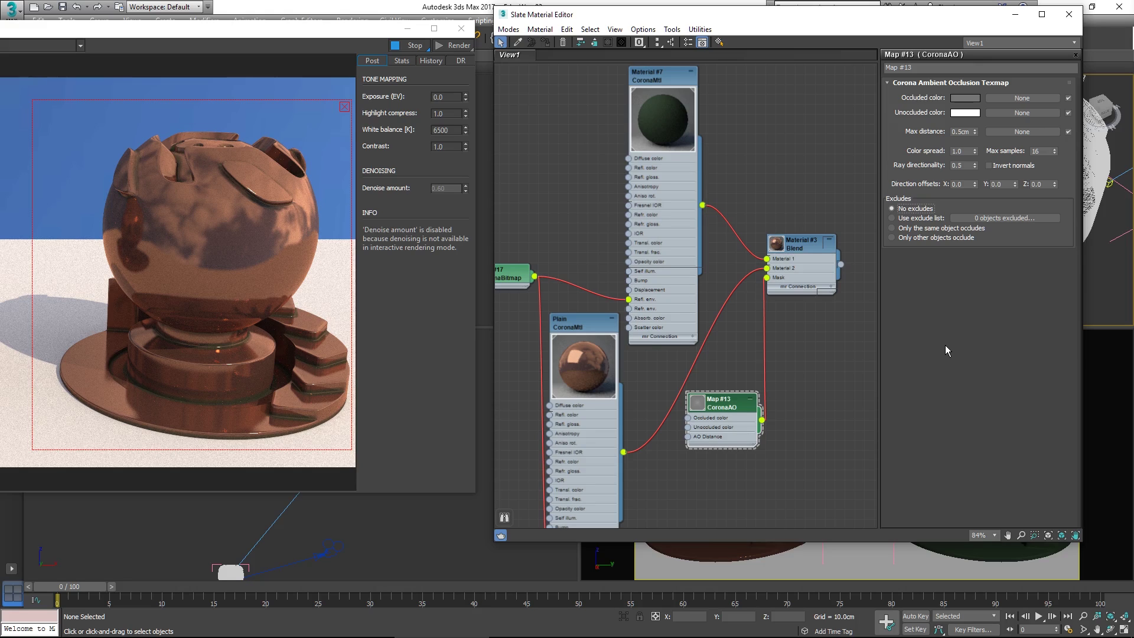
Step: Move the Corona Frame Buffer aside to reveal the CoronaAO settings in the Slate editor
{"action": "left_click_drag", "start_coordinate": [335, 36], "coordinate": [871, 58]}
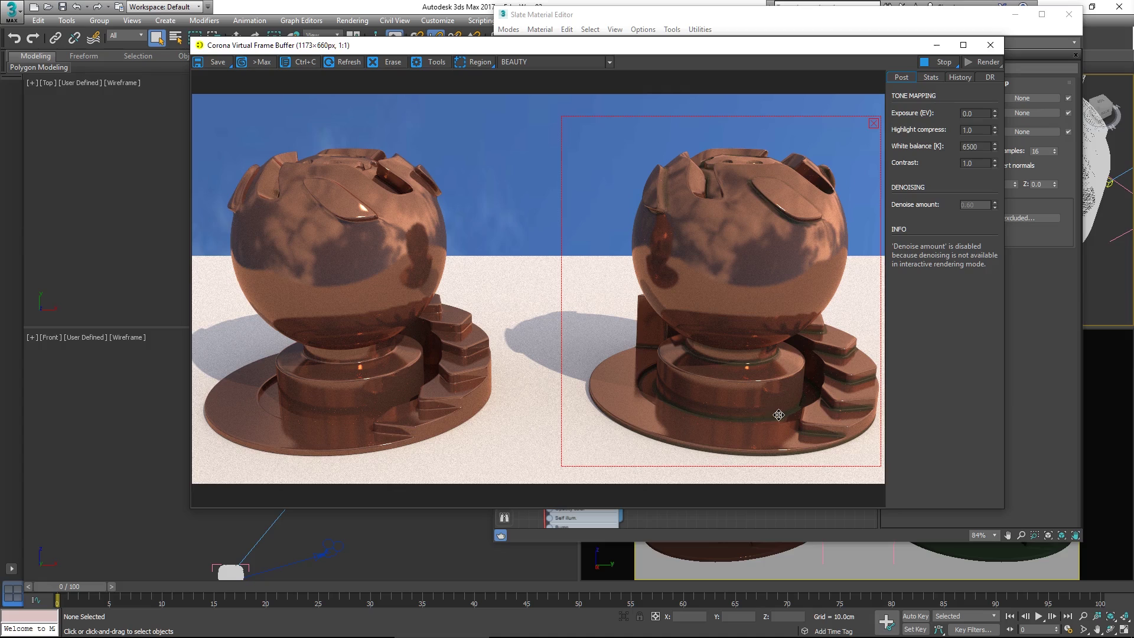
{"action": "left_click_drag", "start_coordinate": [813, 55], "coordinate": [461, 45]}
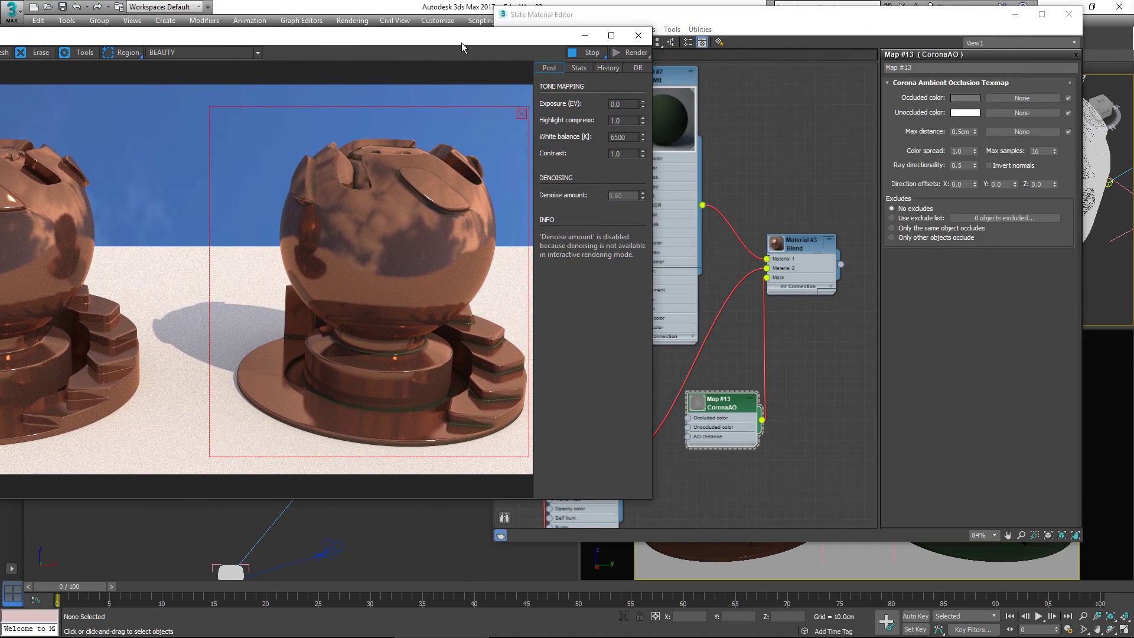
Step: Try black, then mid grey, as the CoronaAO occluded colour
{"action": "left_click", "coordinate": [959, 99]}
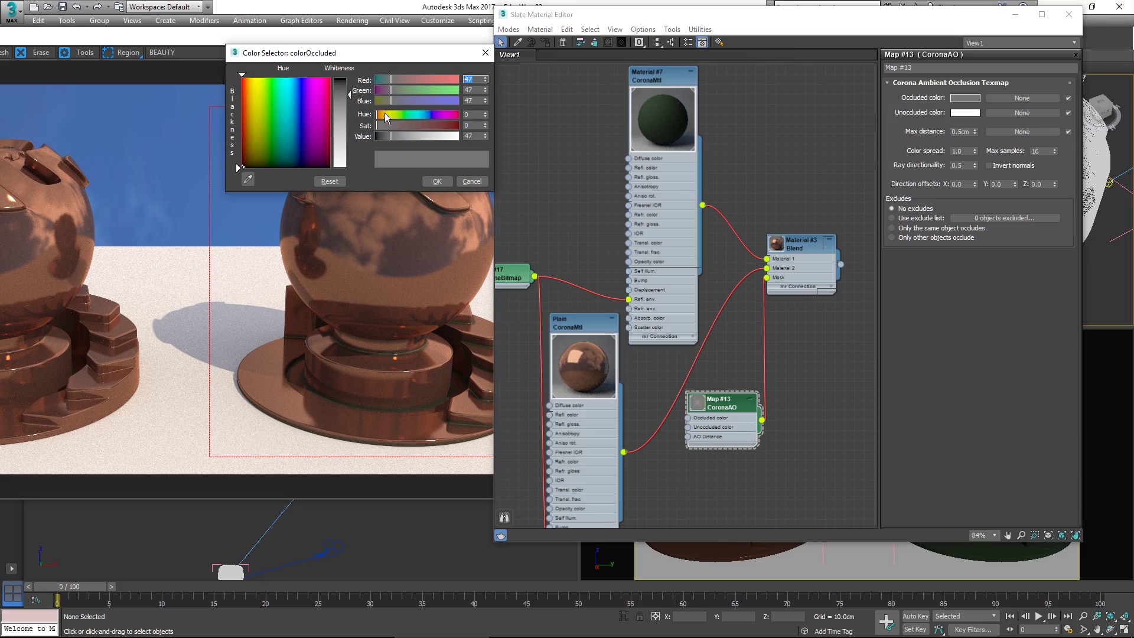
{"action": "left_click_drag", "start_coordinate": [381, 136], "coordinate": [374, 138]}
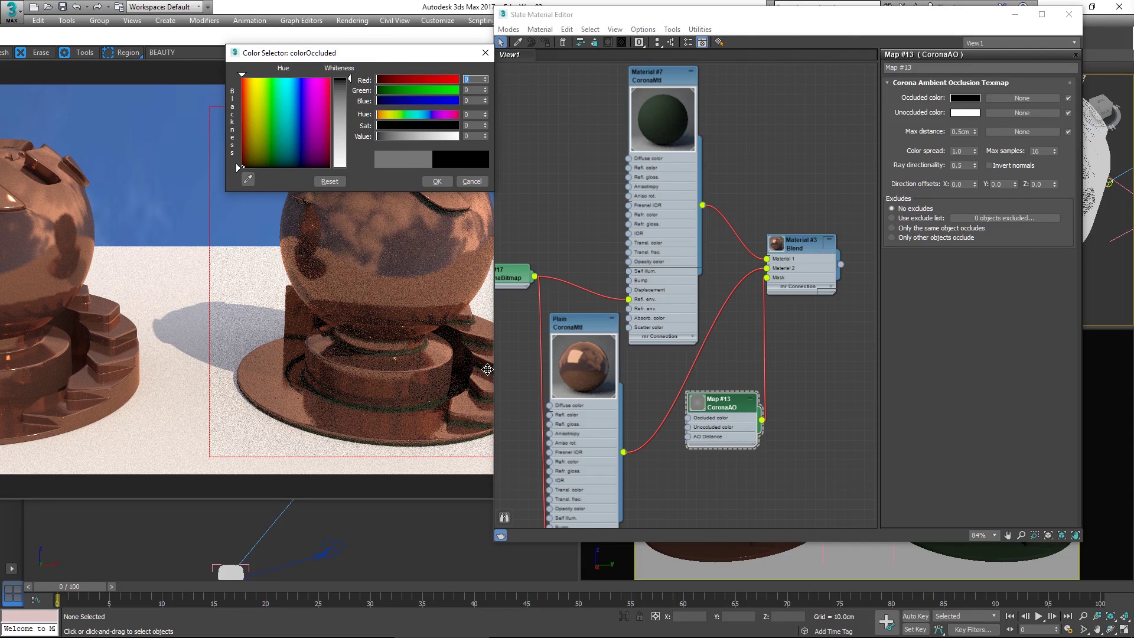
{"action": "left_click", "coordinate": [416, 136]}
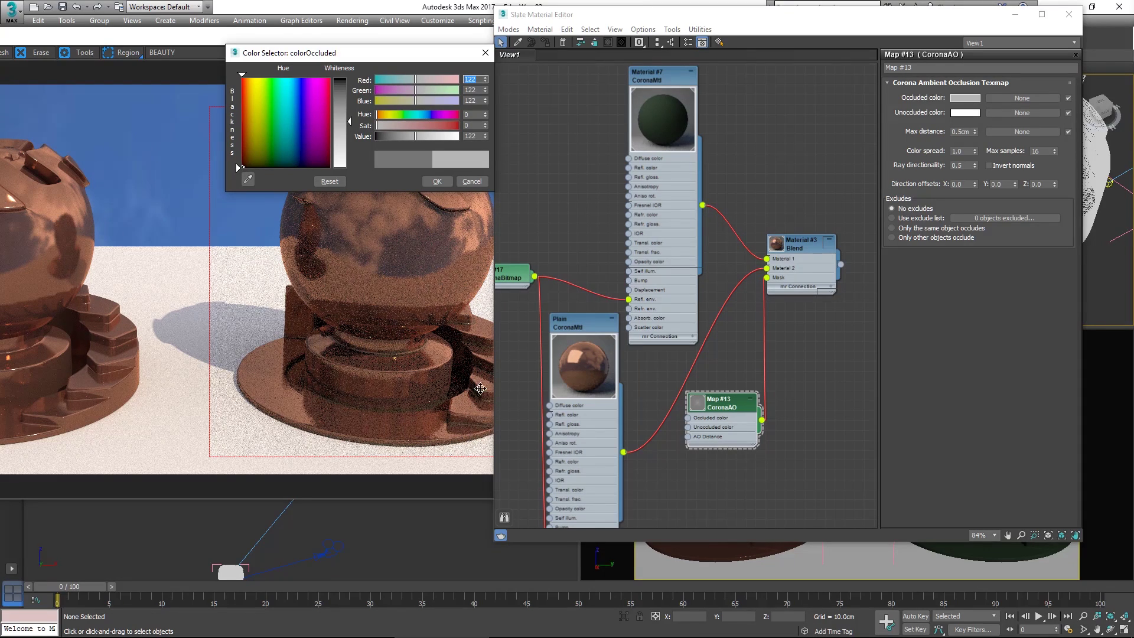
{"action": "left_click", "coordinate": [437, 181]}
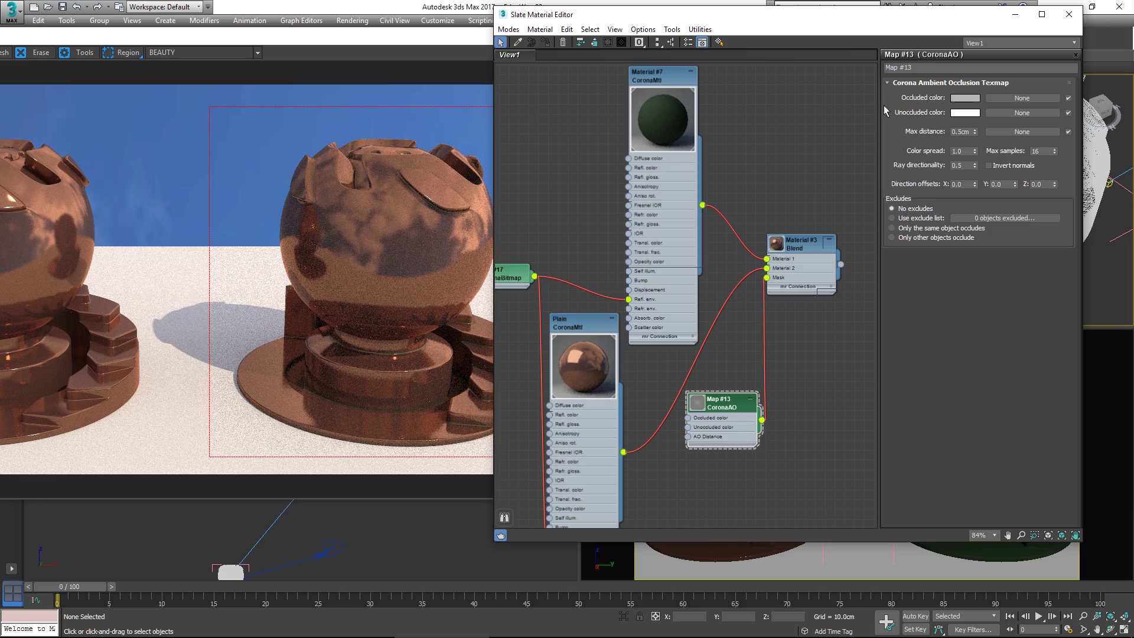
Step: Set the occluded colour to dark grey 34 and bring the frame buffer to the front
{"action": "left_click", "coordinate": [965, 98]}
{"action": "left_click", "coordinate": [387, 137]}
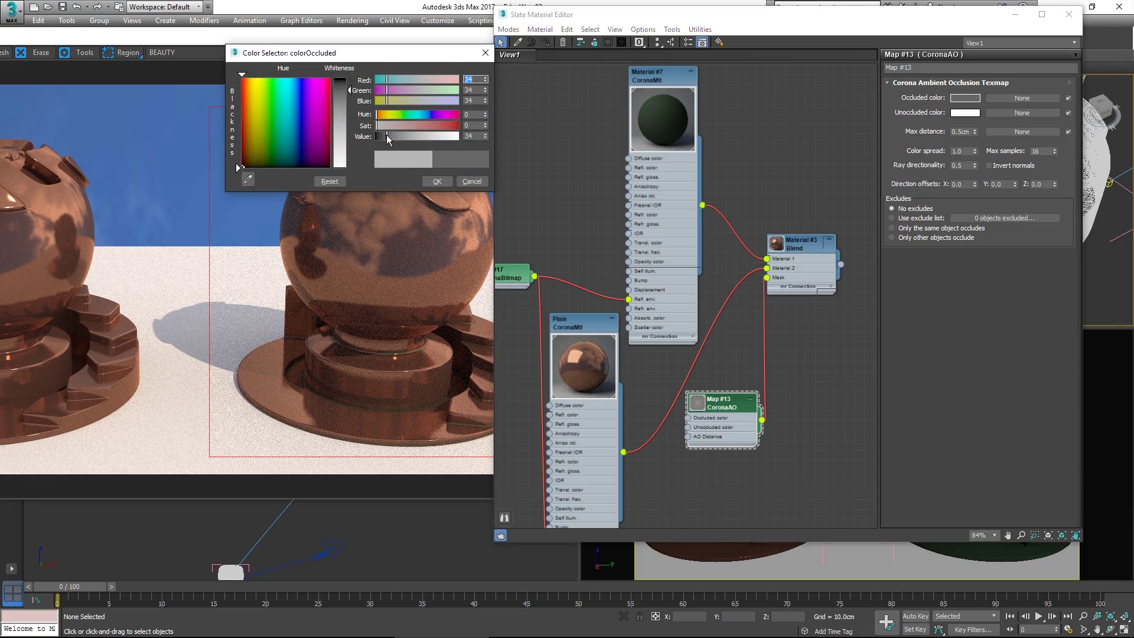
{"action": "left_click", "coordinate": [436, 181]}
{"action": "left_click_drag", "start_coordinate": [368, 35], "coordinate": [561, 56]}
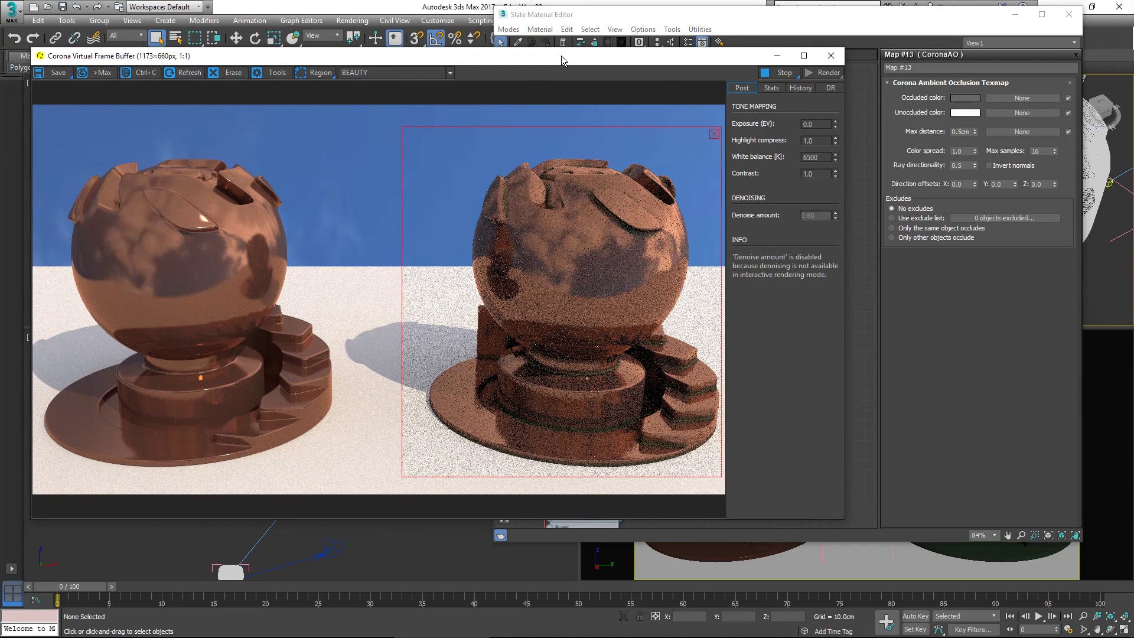